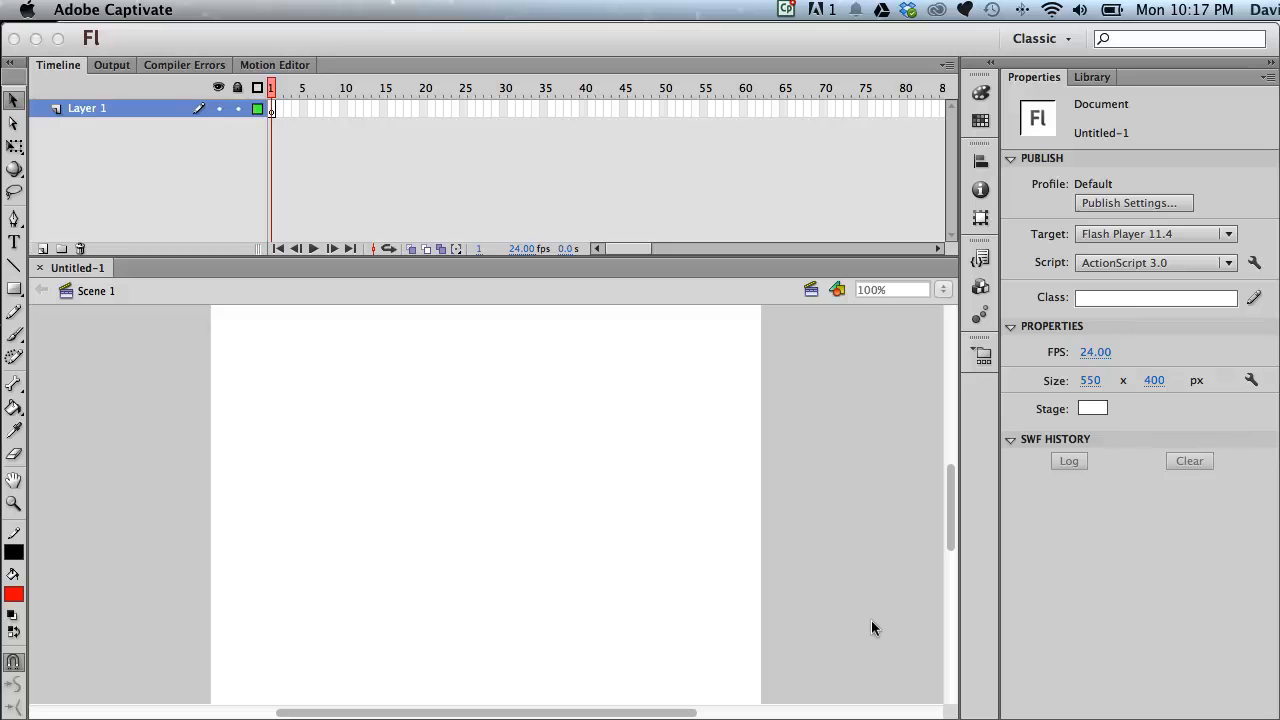
Open the Library panel alongside the Properties panel.
left_click(1092, 80)
left_click(1092, 79)
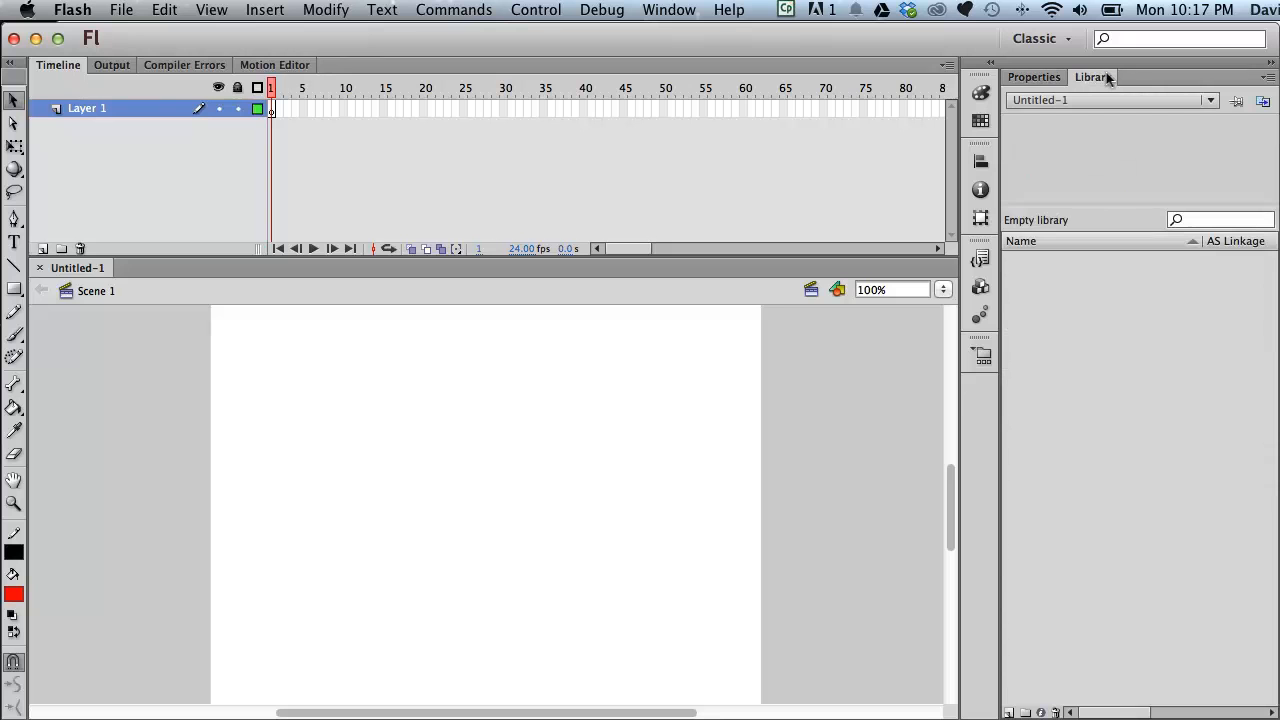
left_click(1046, 79)
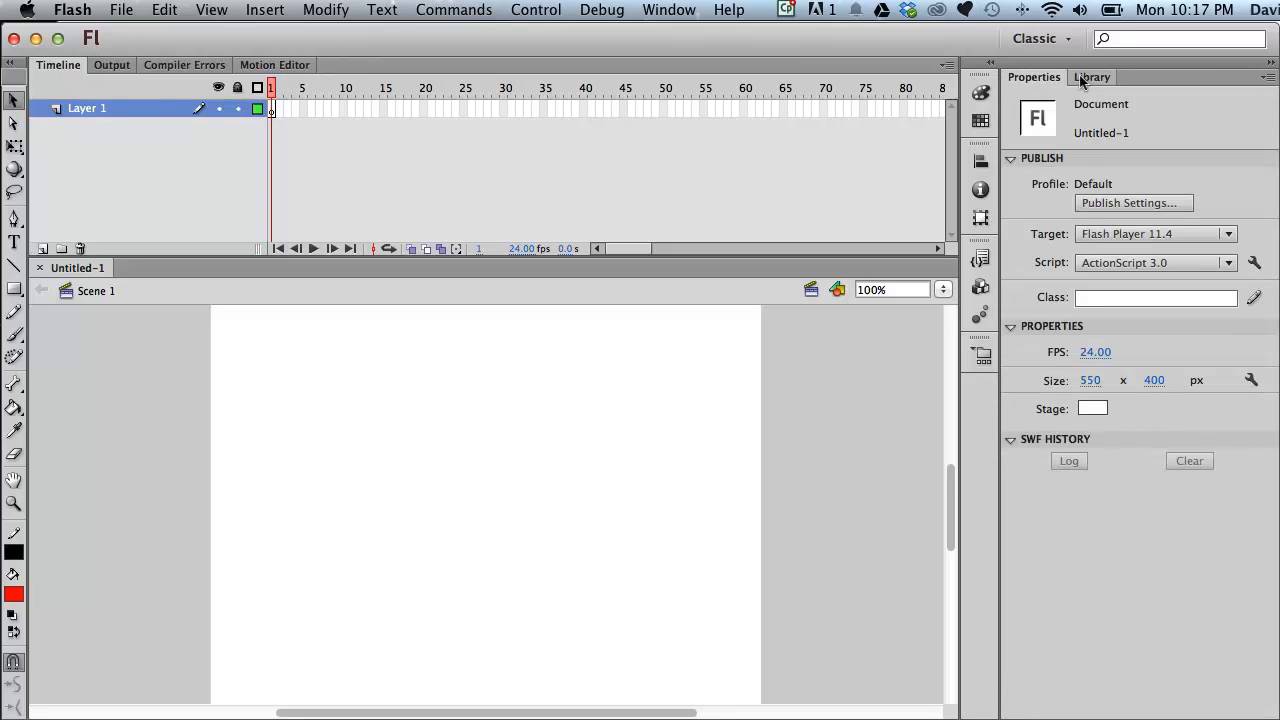
left_click(672, 10)
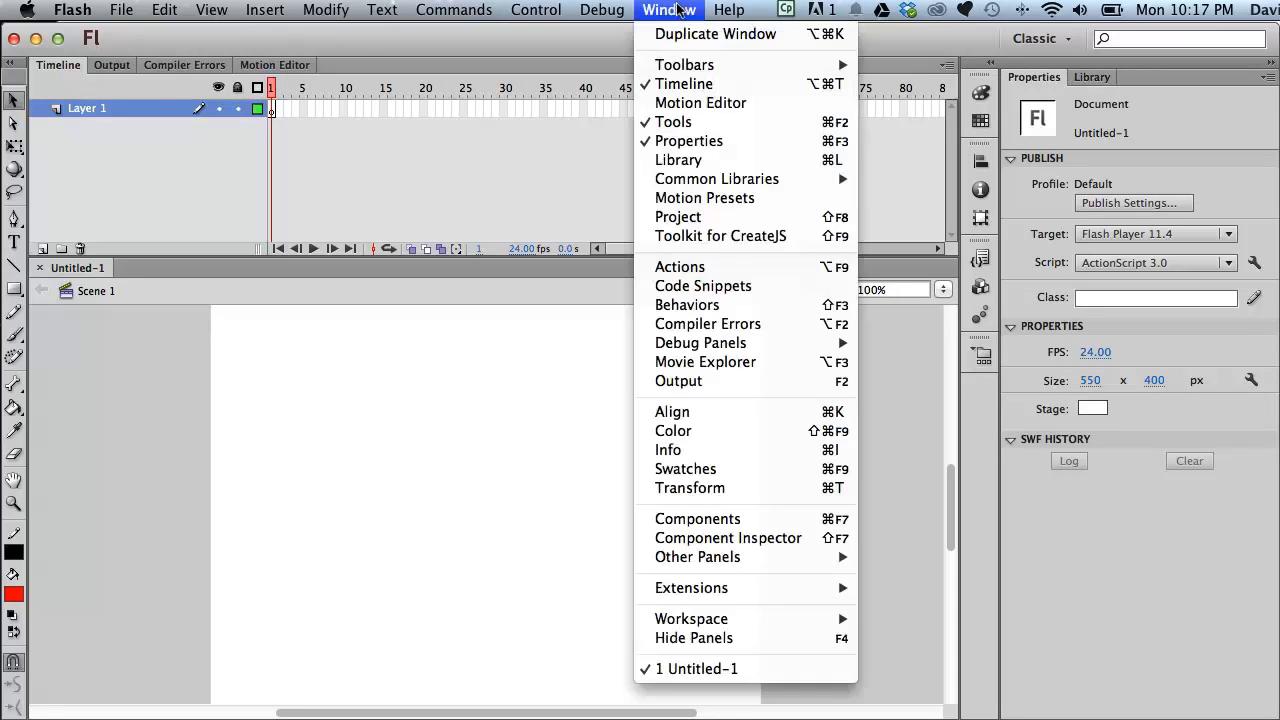
left_click(679, 160)
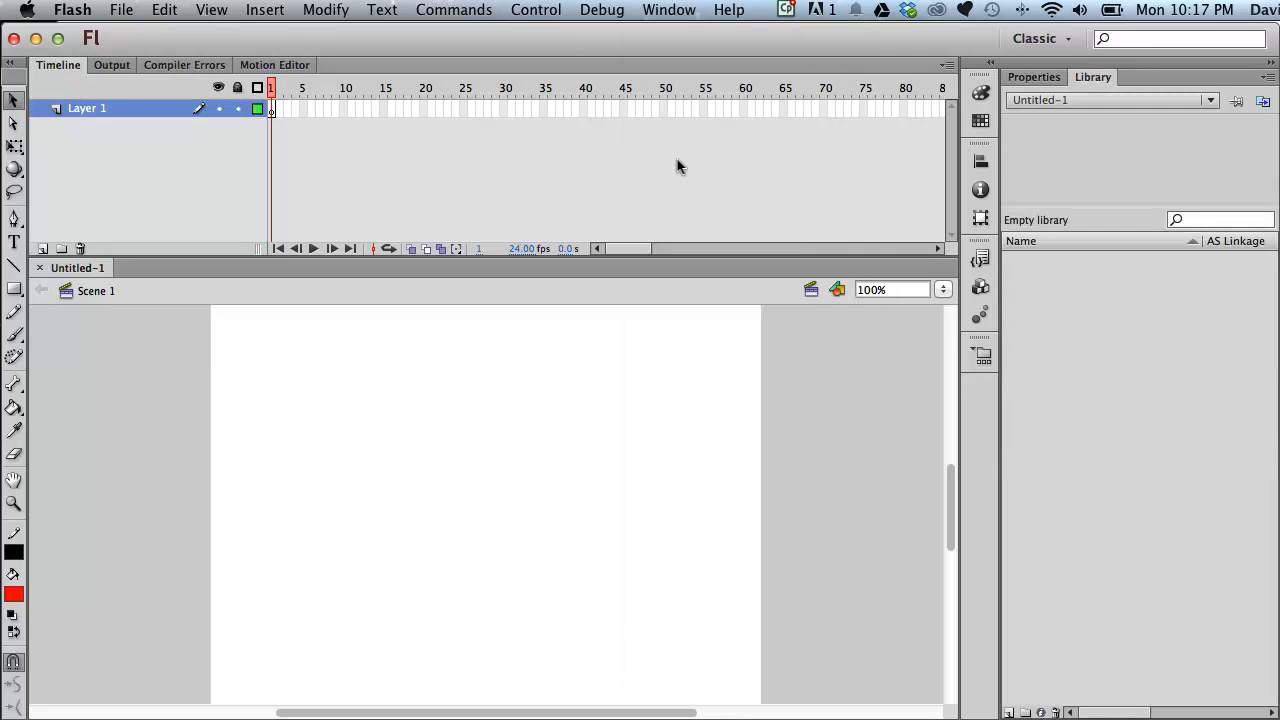
key("super+Return")
left_click(1035, 77)
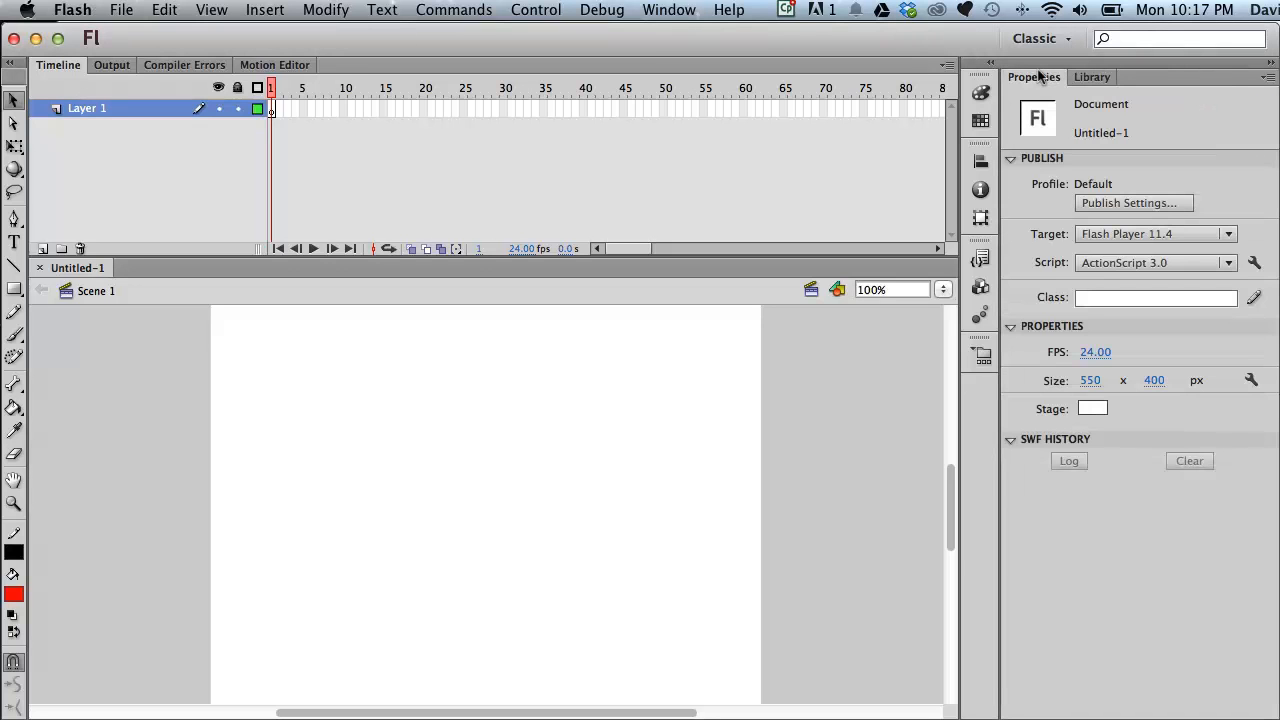
key("super+l")
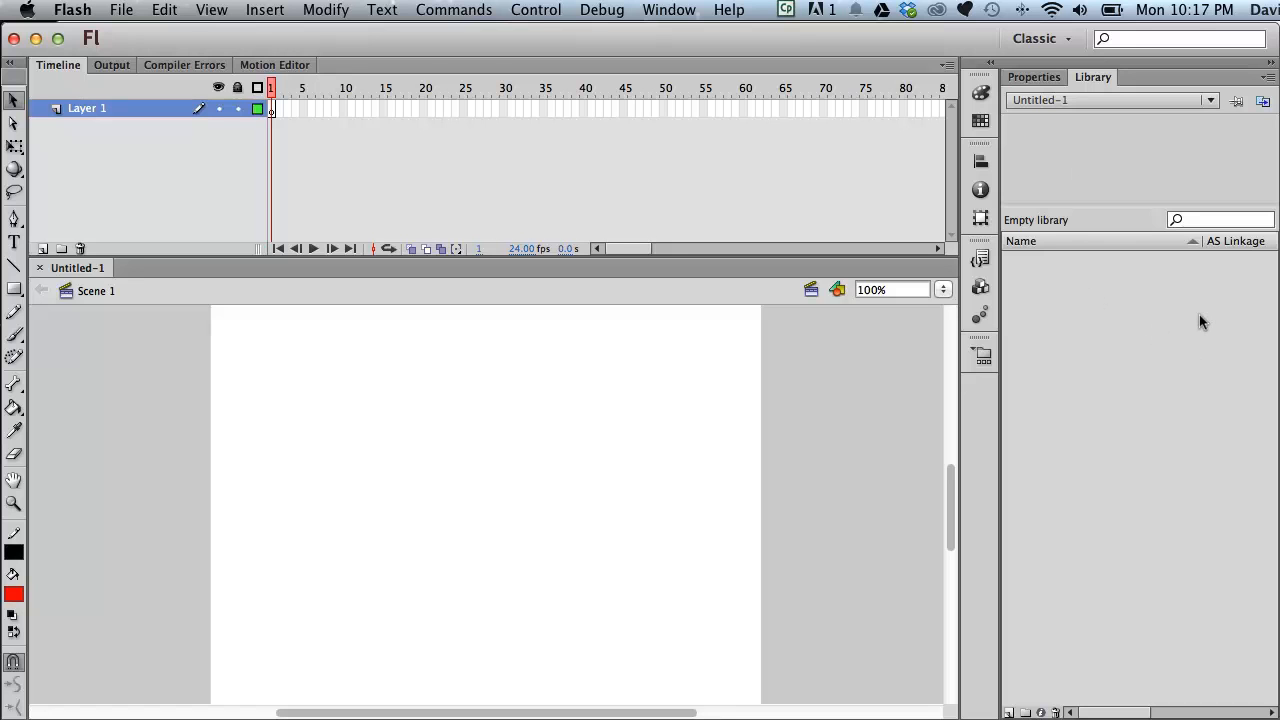
Draw a red circle about 80 px wide near the stage's upper left with the Oval tool.
left_click(14, 288)
left_click(100, 311)
left_click_drag(318, 357, 417, 457)
Select the circle and convert it to a Movie Clip symbol named Symbol 1.
left_click(13, 100)
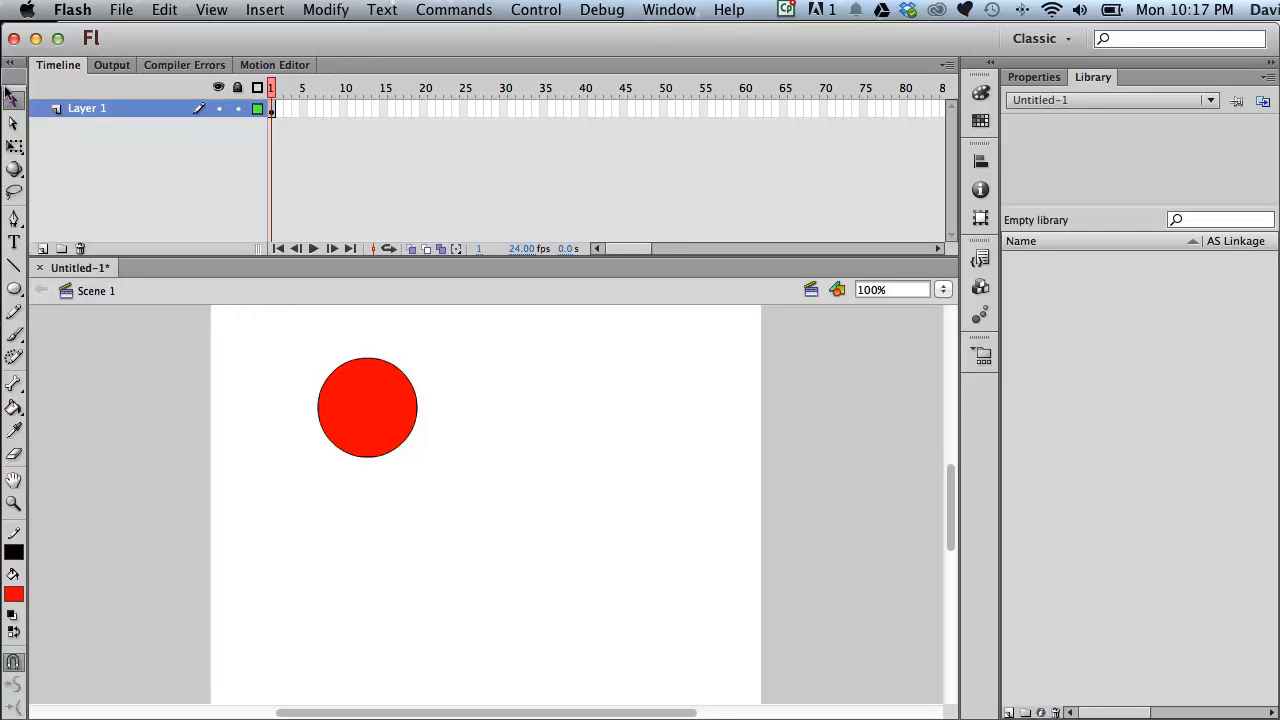
left_click_drag(262, 330, 611, 508)
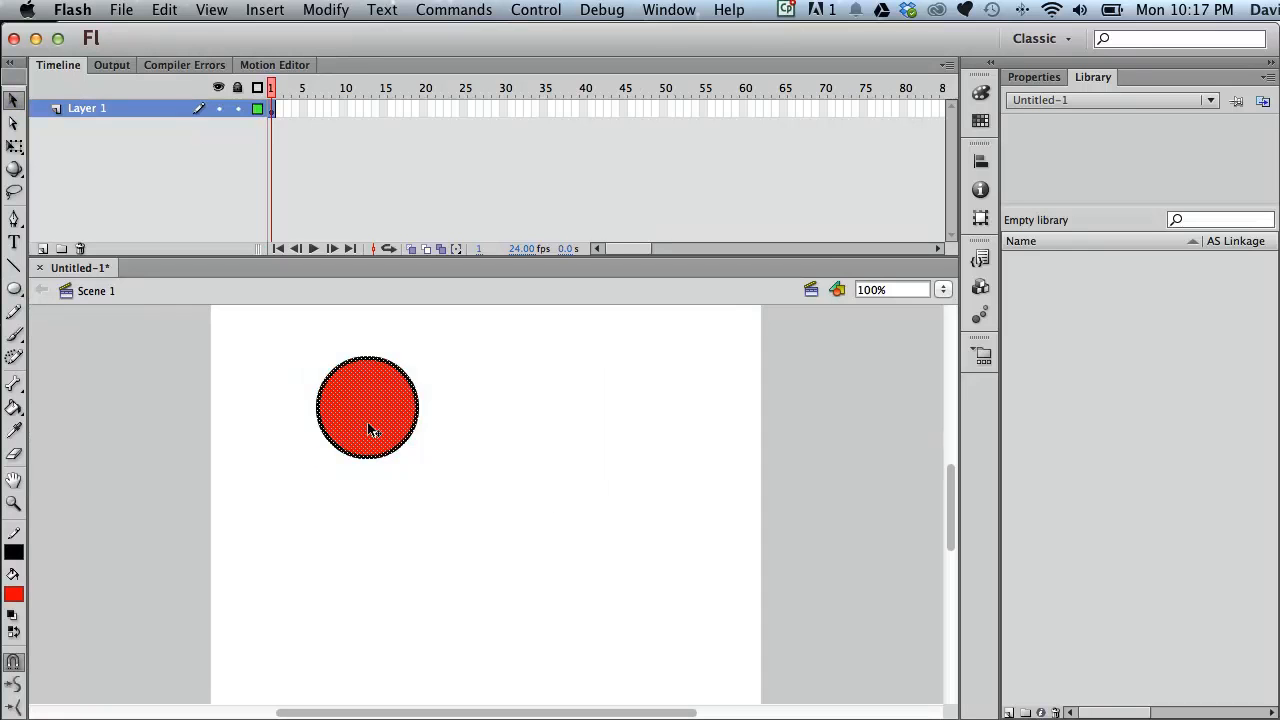
left_click(320, 9)
left_click(346, 64)
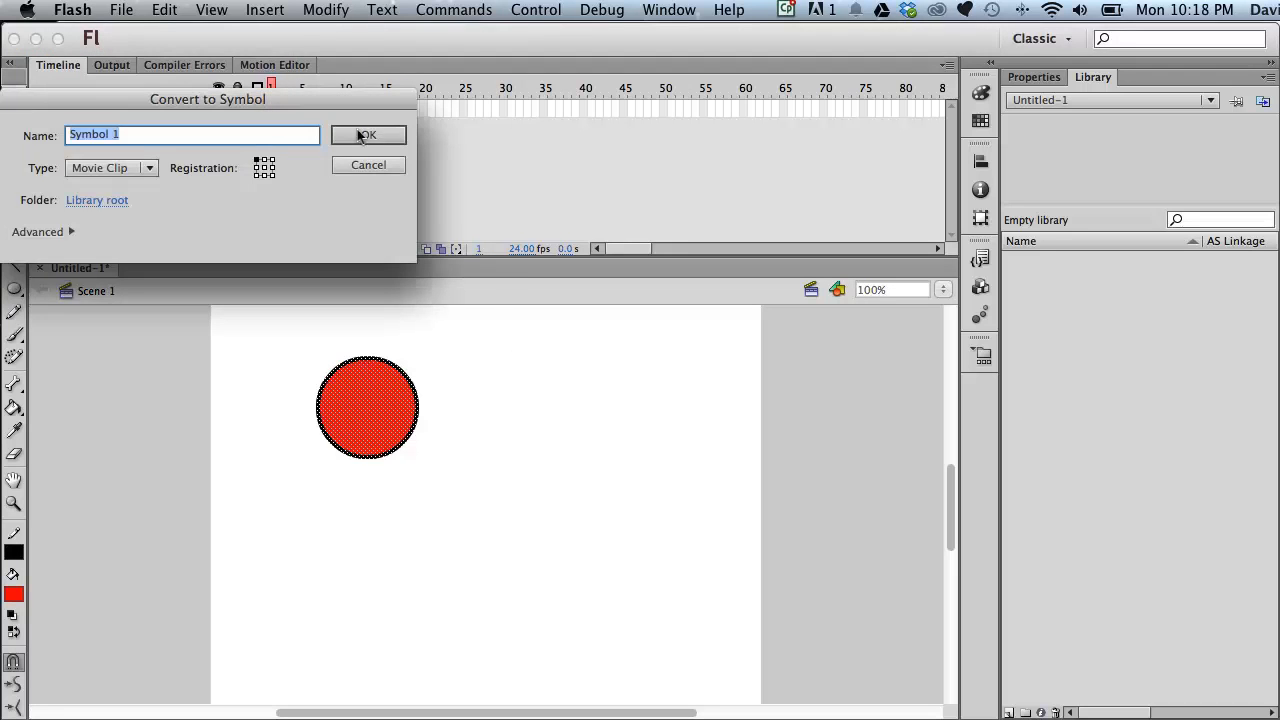
left_click(369, 134)
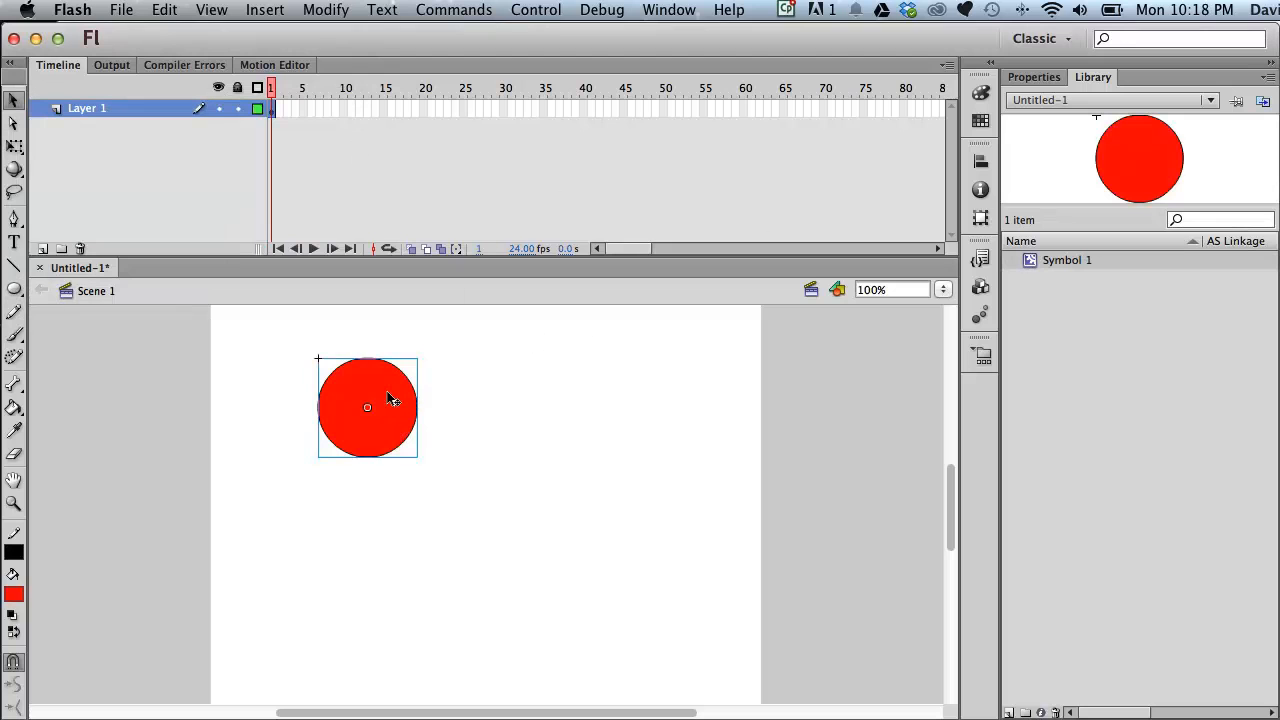
Delete the circle instance from the stage.
left_click(605, 405)
left_click(382, 400)
key("Delete")
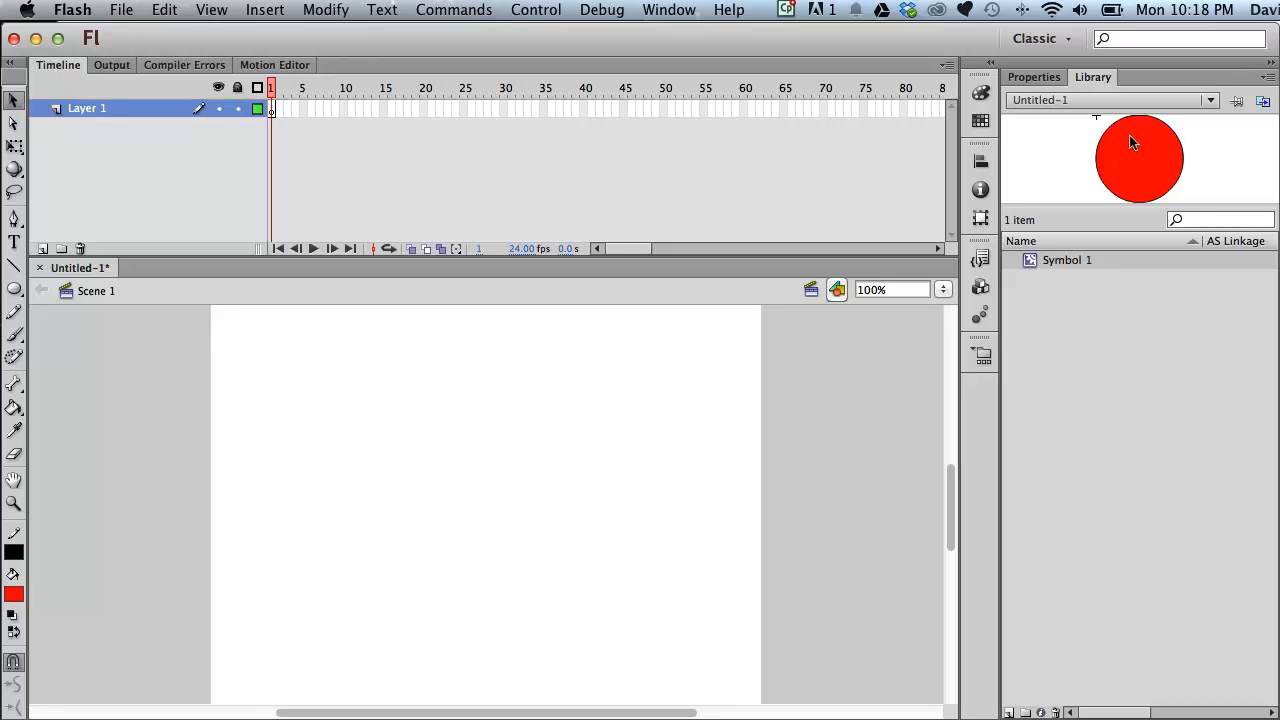
Place six instances of Symbol 1 from the library onto the stage in two rows of three.
left_click_drag(1116, 141, 319, 385)
left_click_drag(1127, 145, 451, 394)
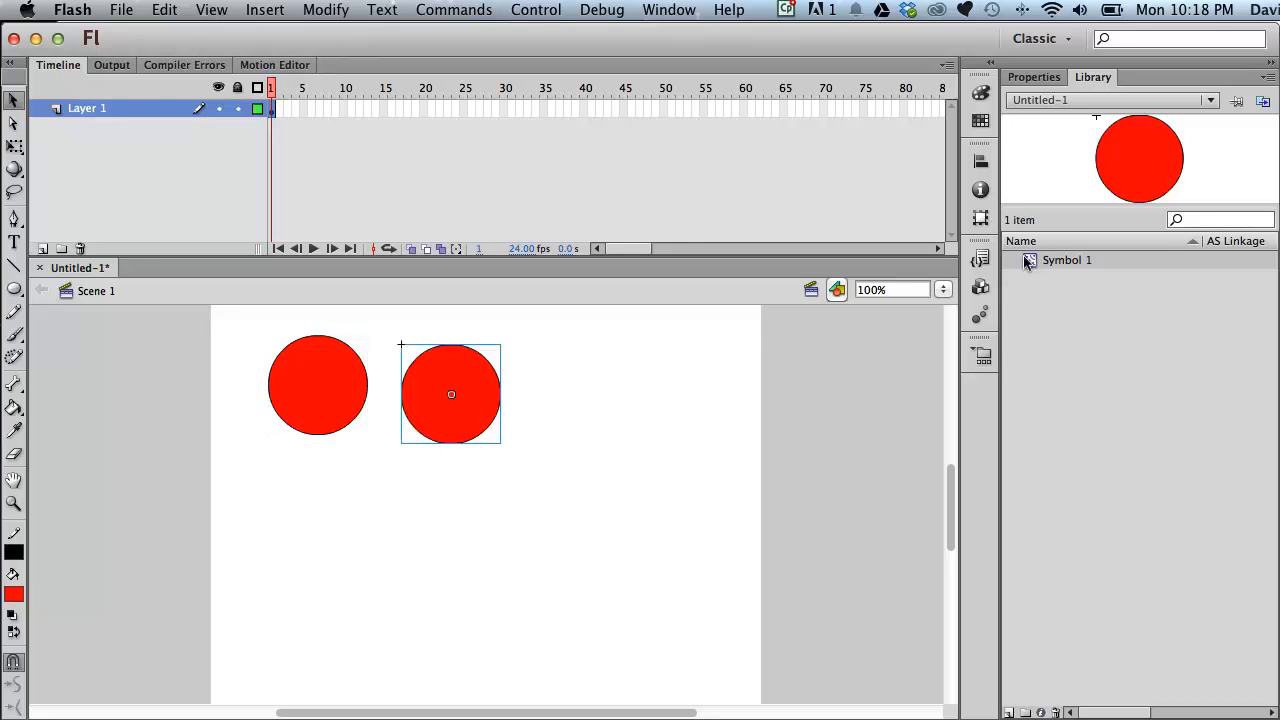
left_click_drag(1032, 262, 846, 324)
left_click_drag(660, 408, 663, 408)
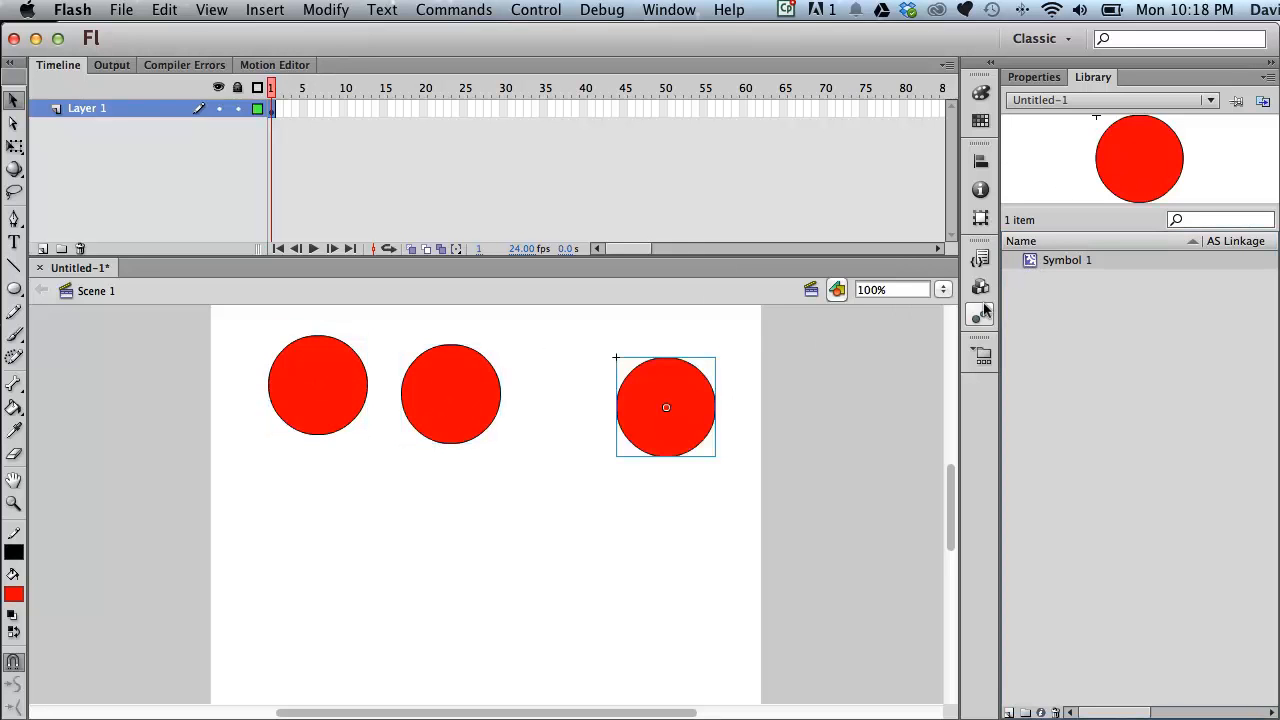
left_click_drag(1030, 262, 312, 552)
left_click_drag(1030, 262, 523, 545)
left_click_drag(1030, 260, 663, 546)
left_click_drag(668, 404, 621, 400)
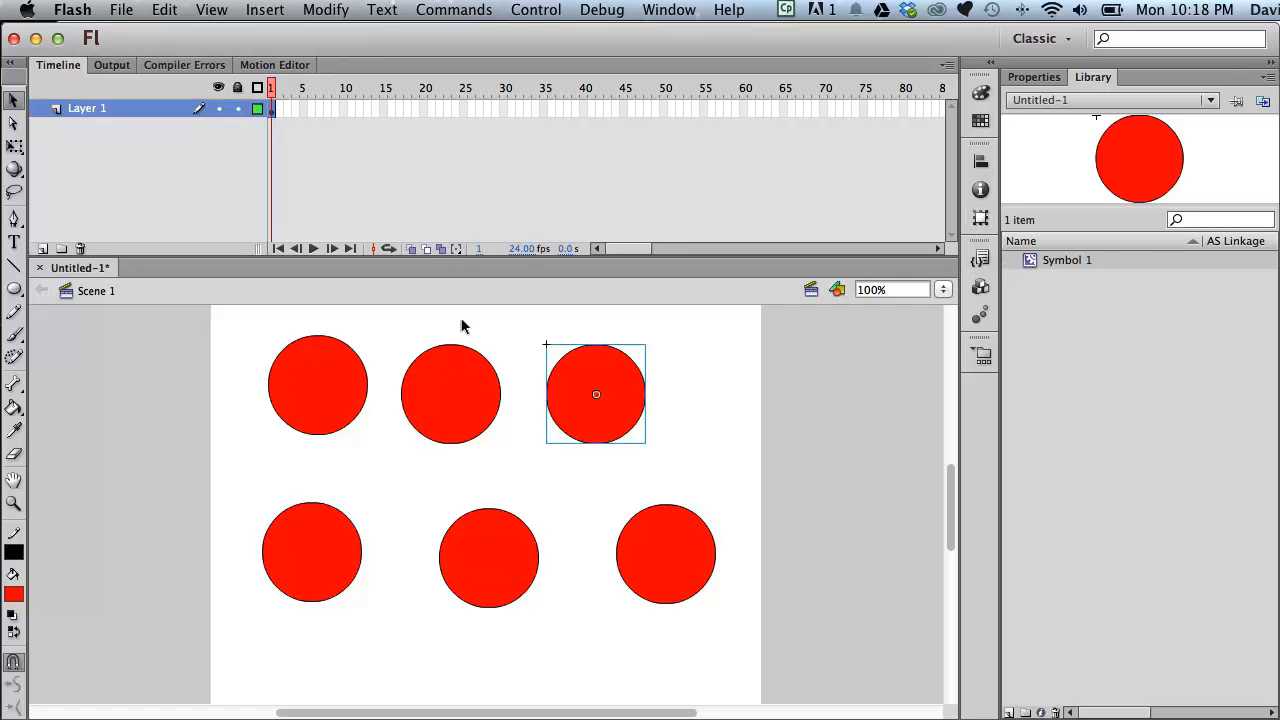
Rearrange the six instances into two evenly spaced rows of three.
left_click_drag(343, 387, 362, 396)
left_click_drag(472, 392, 499, 392)
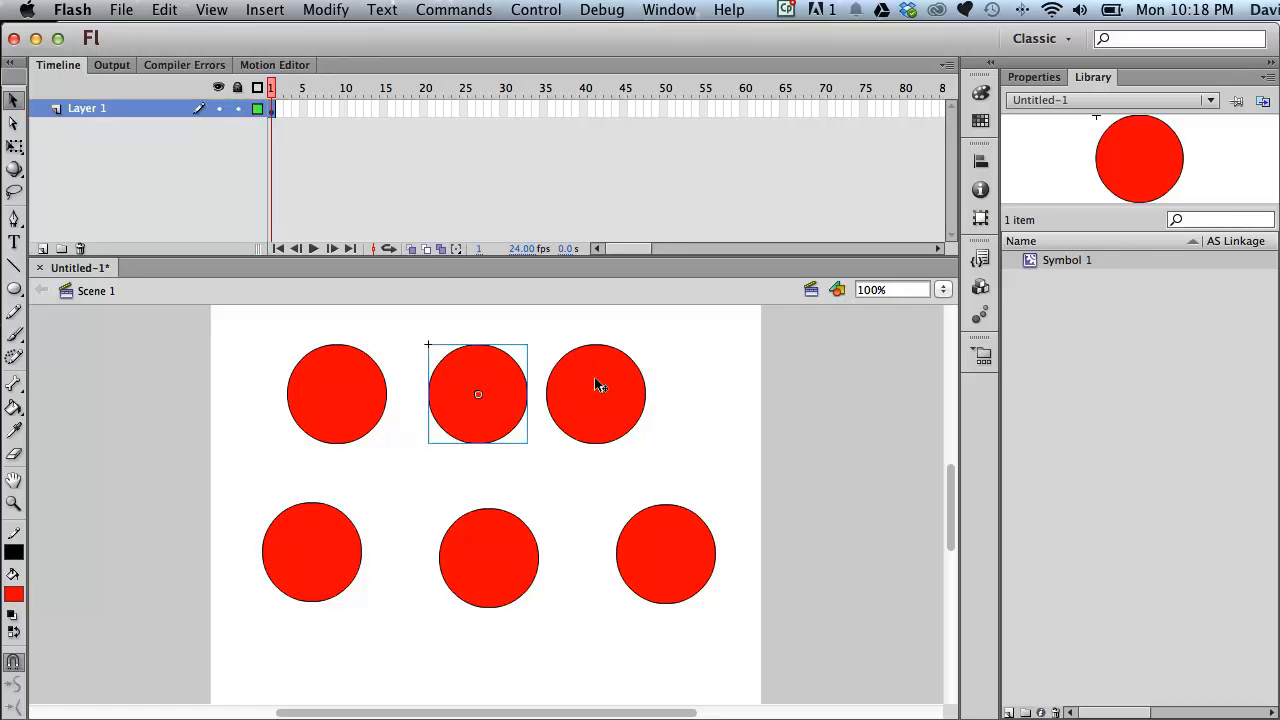
left_click_drag(597, 383, 617, 383)
left_click_drag(661, 548, 646, 548)
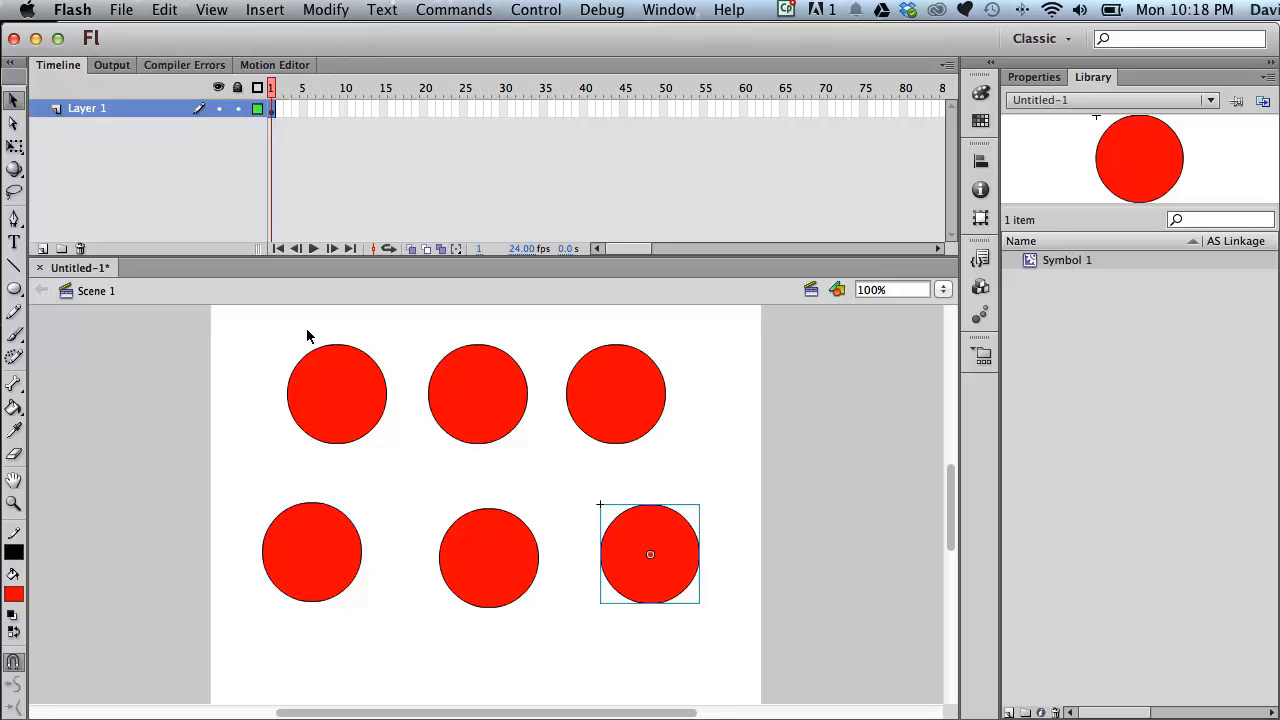
left_click_drag(212, 327, 812, 645)
left_click(820, 506)
left_click_drag(350, 398, 314, 398)
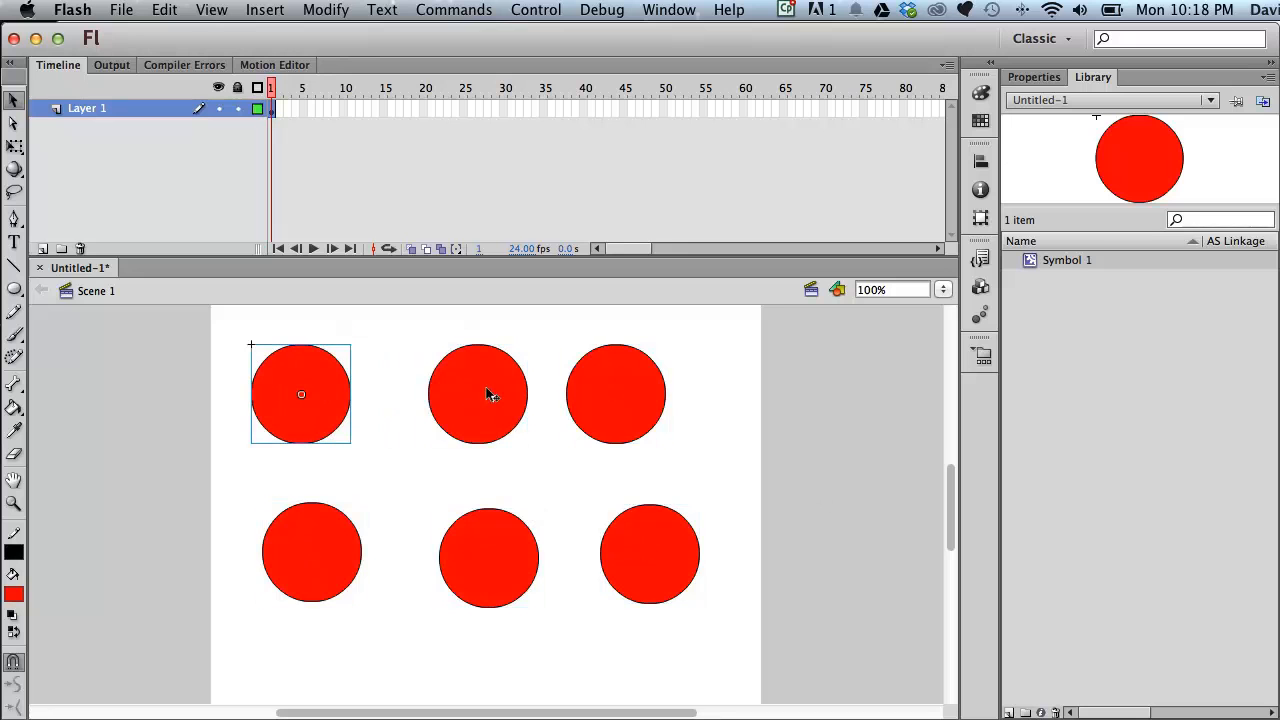
left_click(489, 389)
left_click_drag(632, 362, 660, 360)
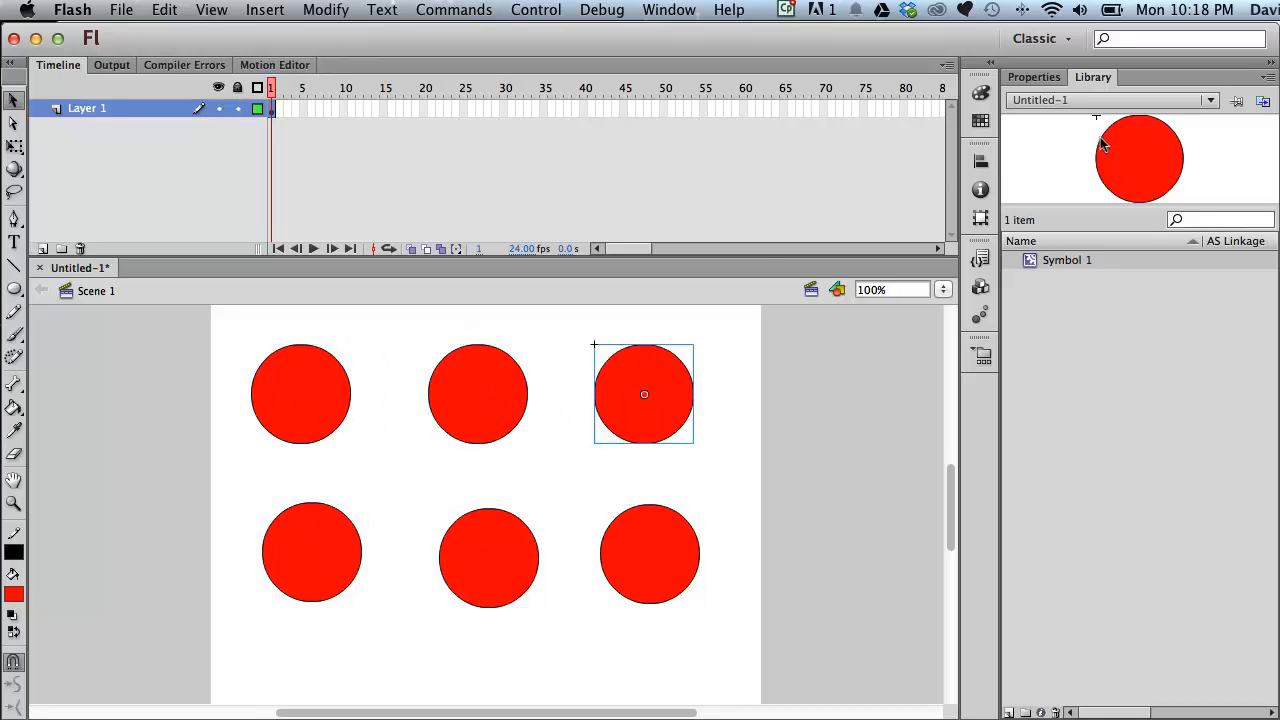
left_click(765, 462)
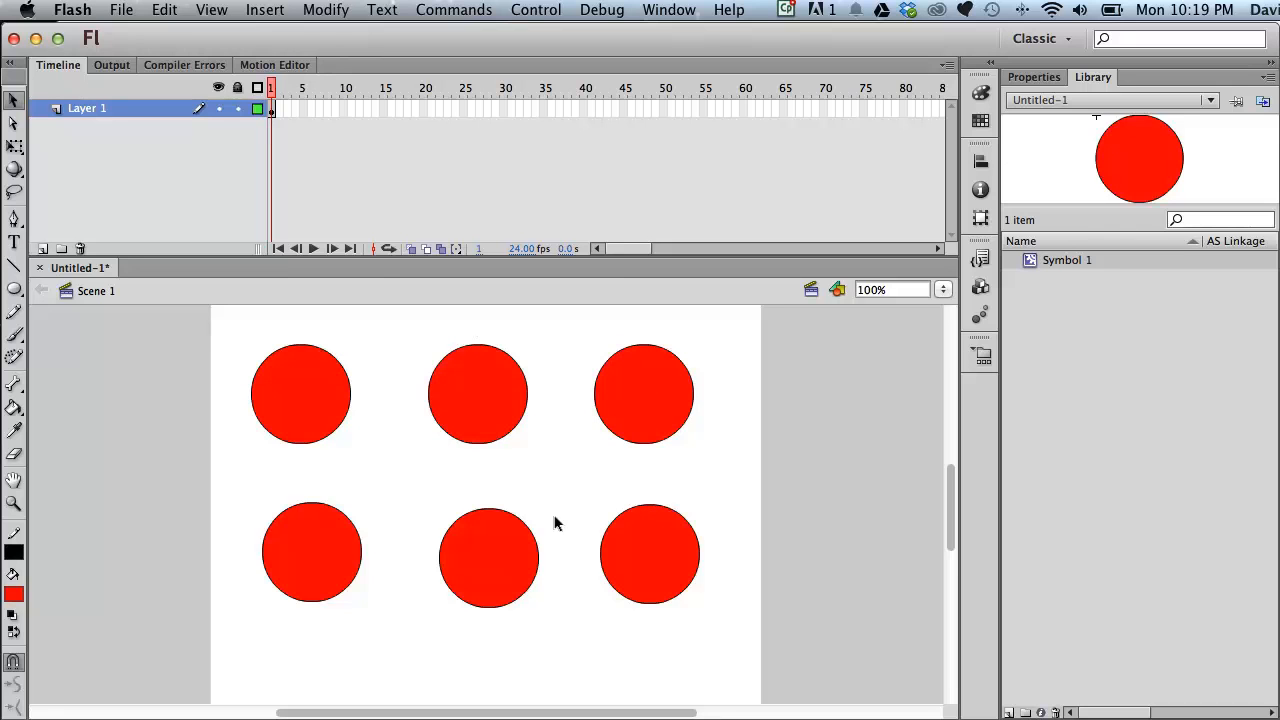
Edit Symbol 1, pulling the circle's top edge down into a crescent, and return to Scene 1.
double_click(1133, 153)
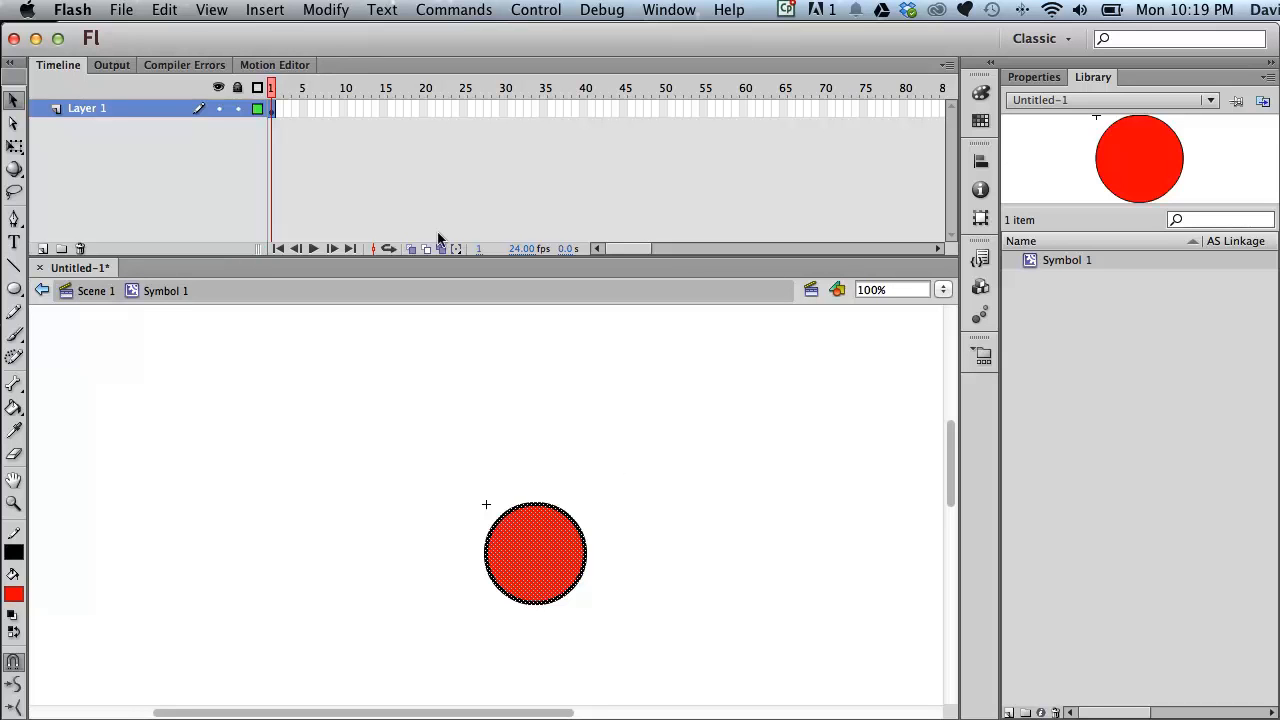
left_click(628, 420)
left_click_drag(534, 507, 546, 568)
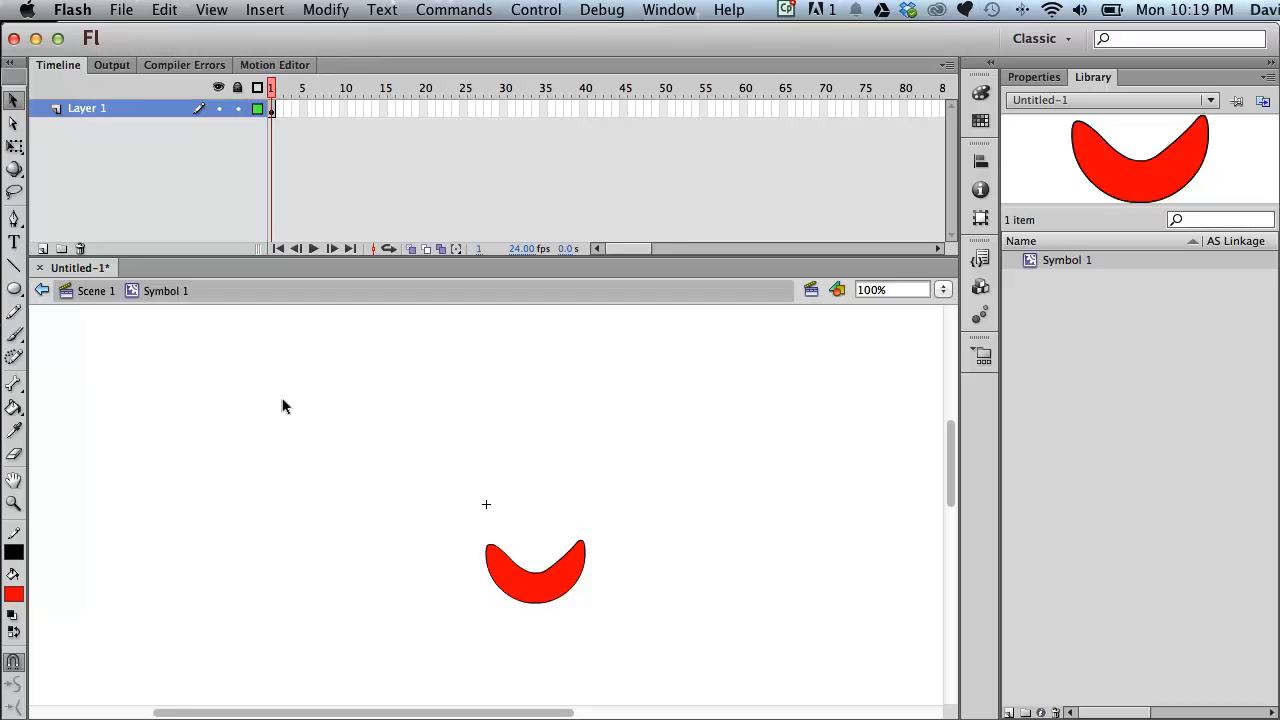
left_click(93, 299)
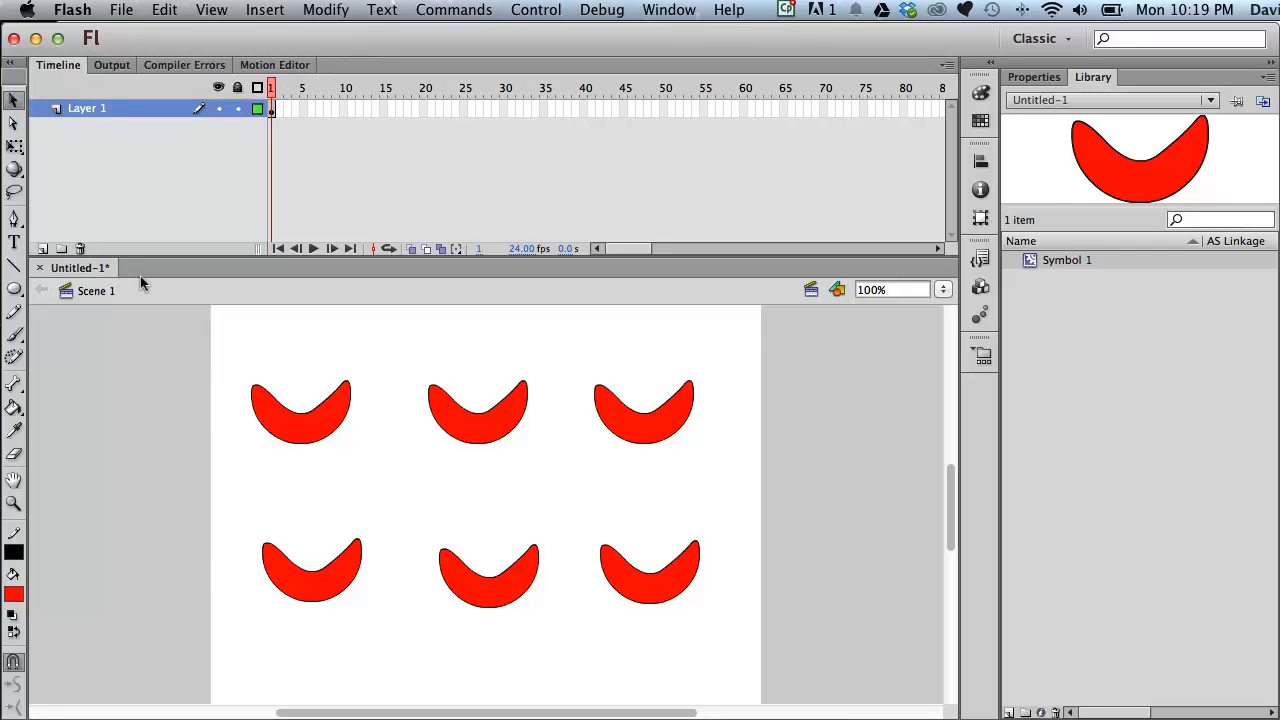
Open Symbol 1 for editing from the library preview and return to Scene 1.
double_click(1138, 166)
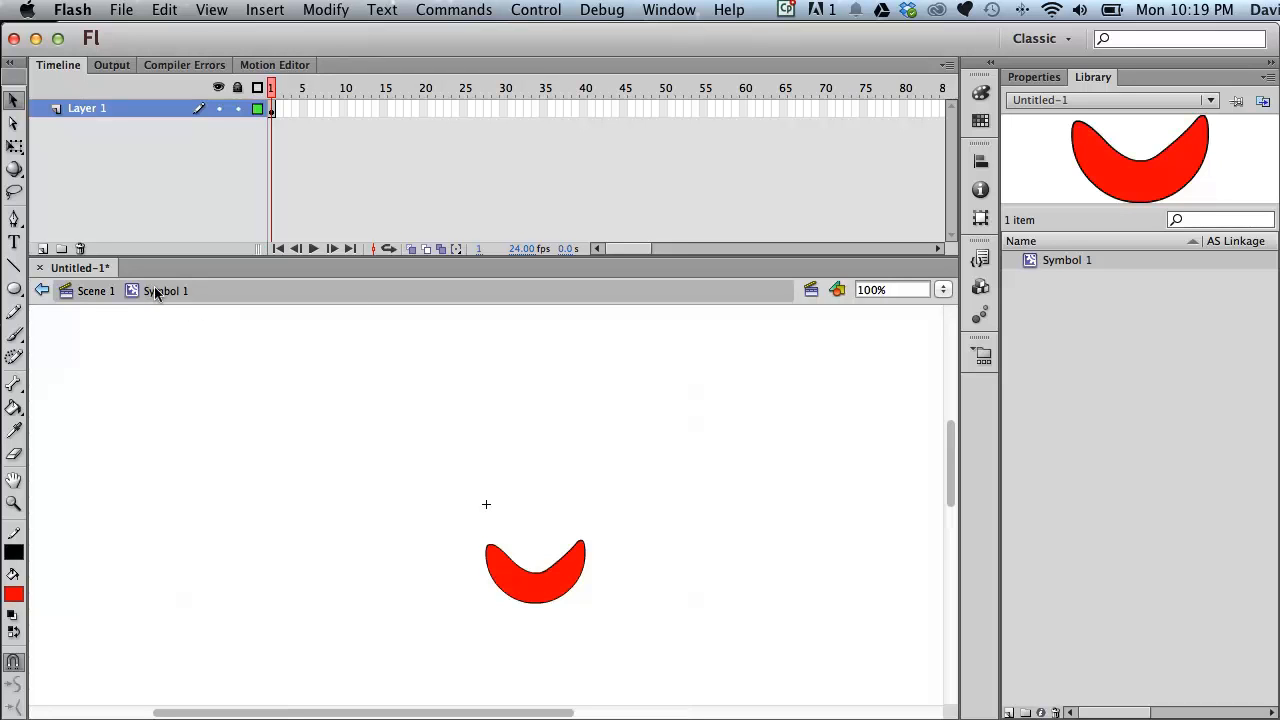
left_click(88, 291)
left_click(97, 291)
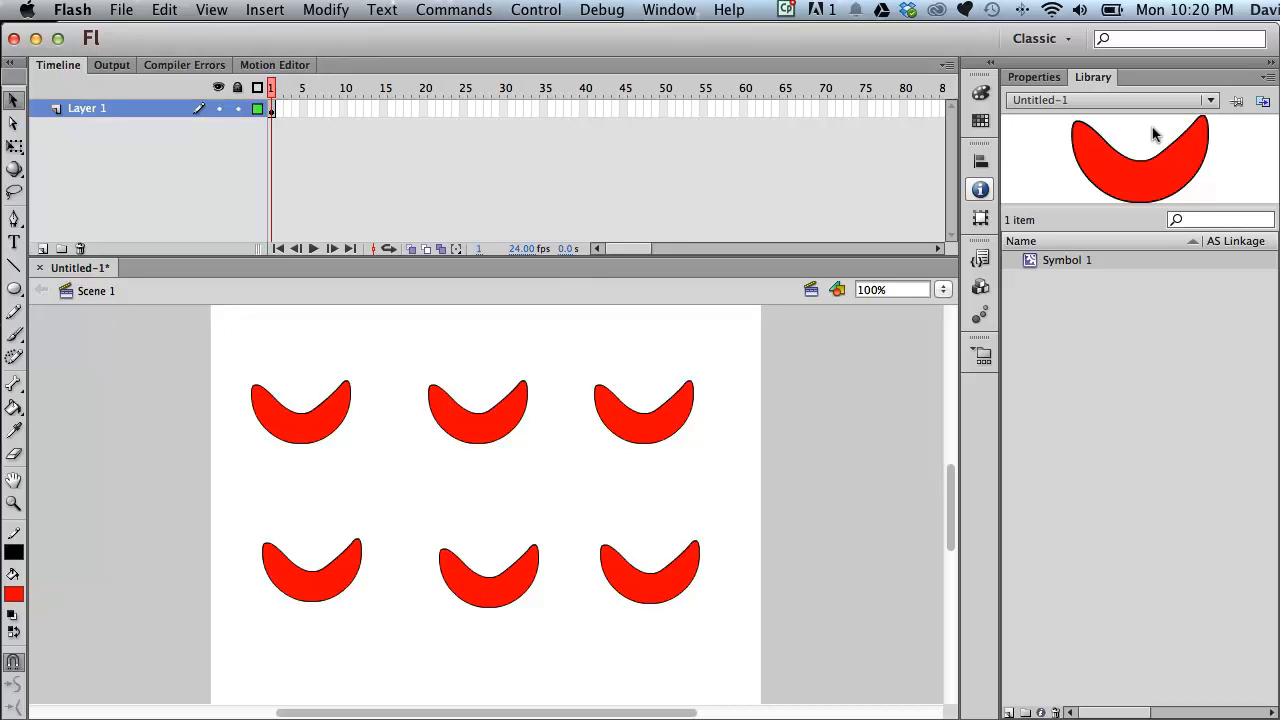
Add two more Symbol 1 instances from the library above the top row.
left_click_drag(1060, 263, 558, 349)
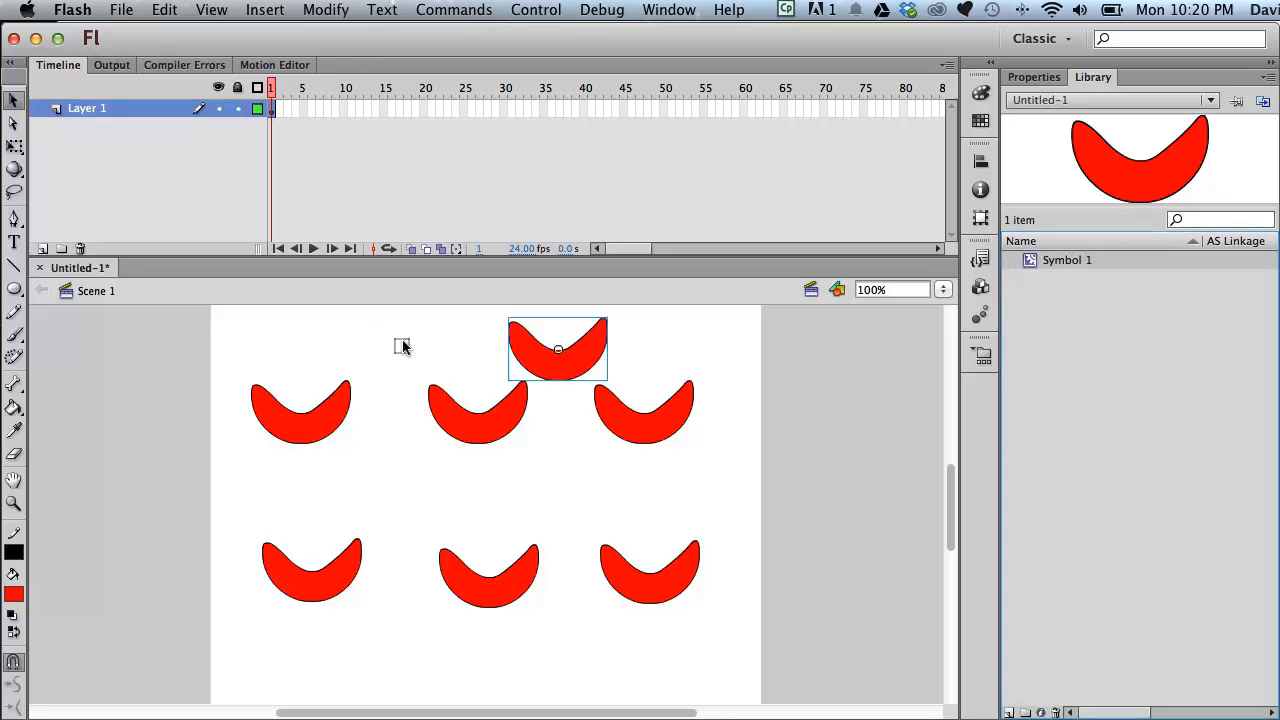
left_click_drag(388, 340, 392, 344)
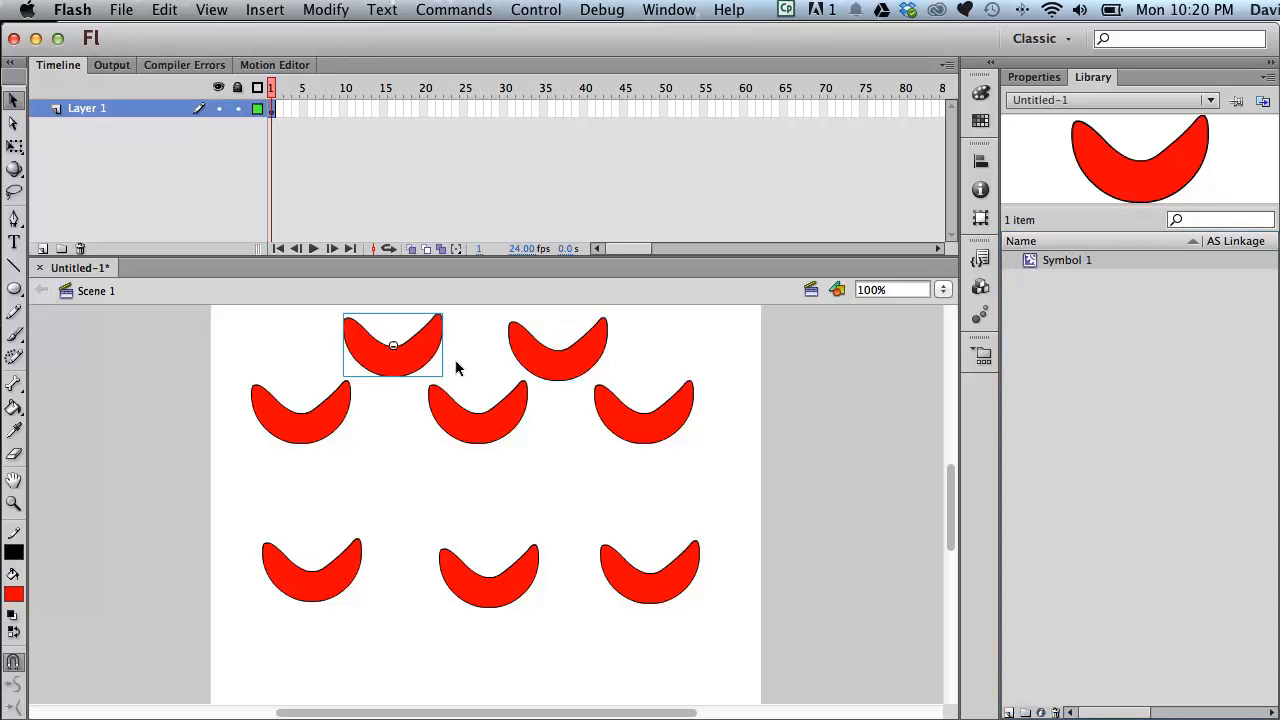
Edit Symbol 1, pulling its bottom upward into a tall teardrop, and return to Scene 1.
double_click(1116, 171)
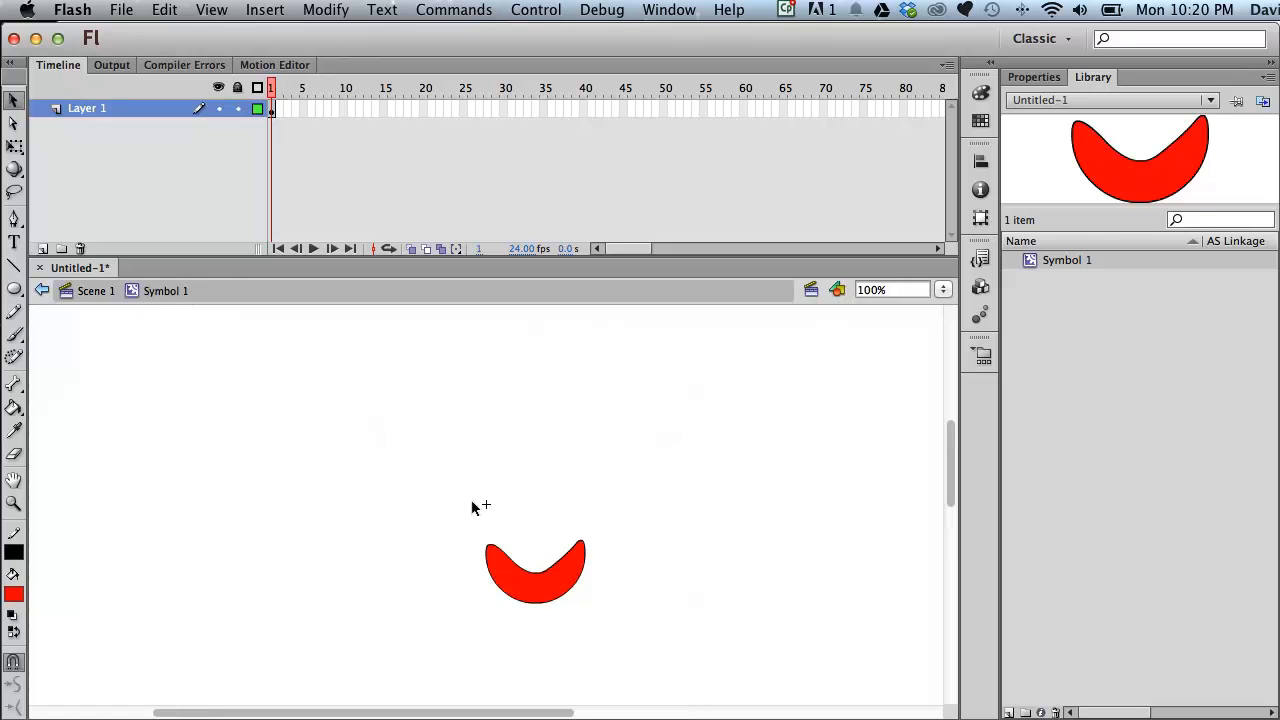
left_click_drag(538, 572, 538, 470)
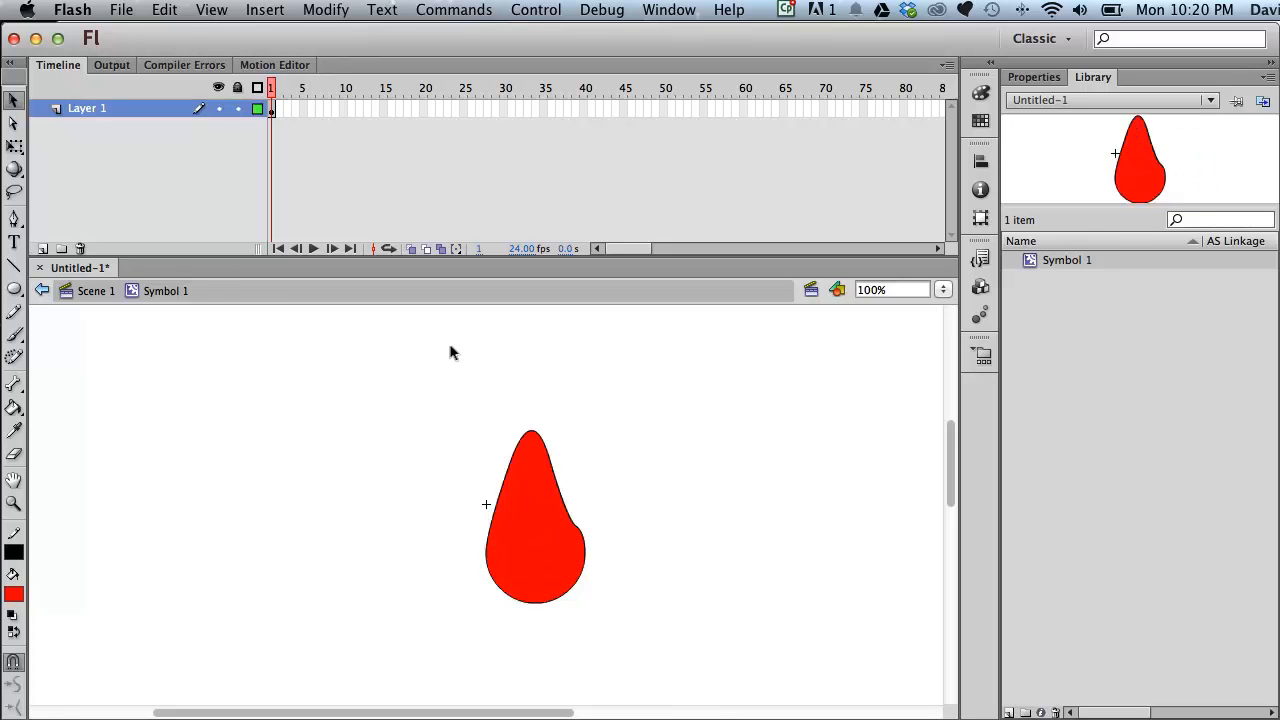
left_click(86, 296)
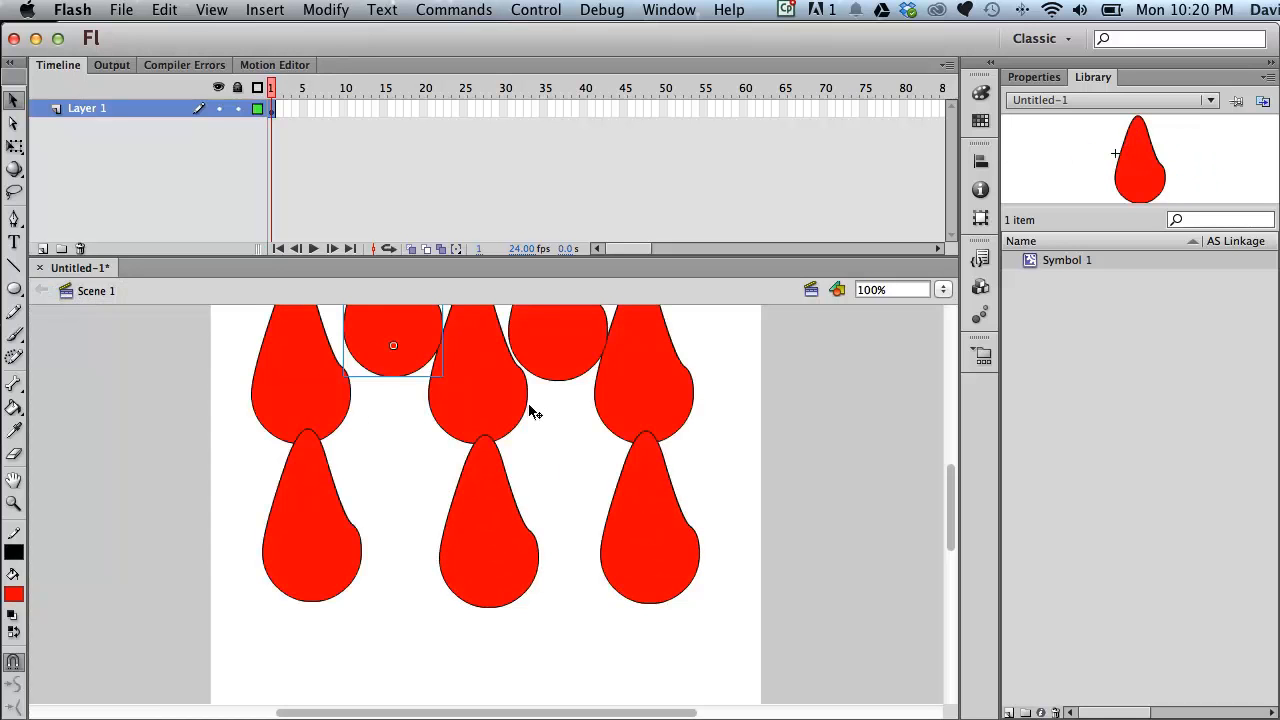
Edit Symbol 1 in place from a bottom-row instance, reshaping it into a hooked crescent, and return to Scene 1.
left_click_drag(510, 540, 499, 556)
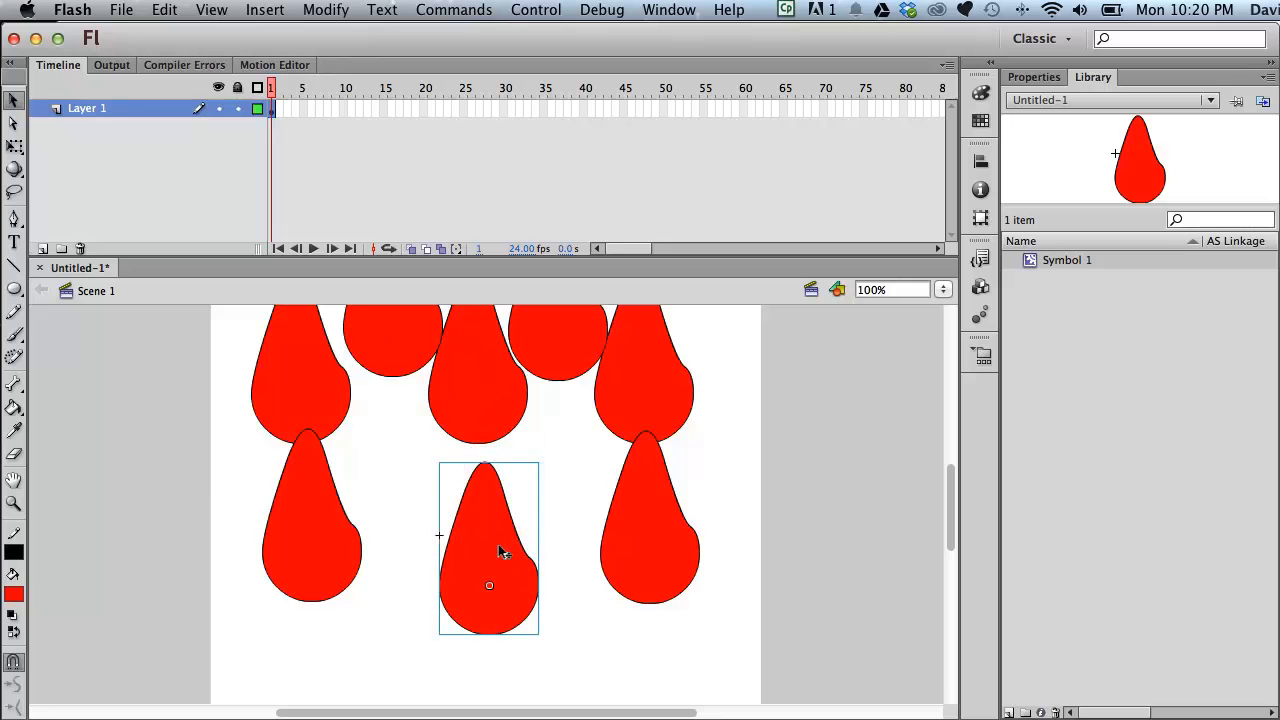
double_click(485, 556)
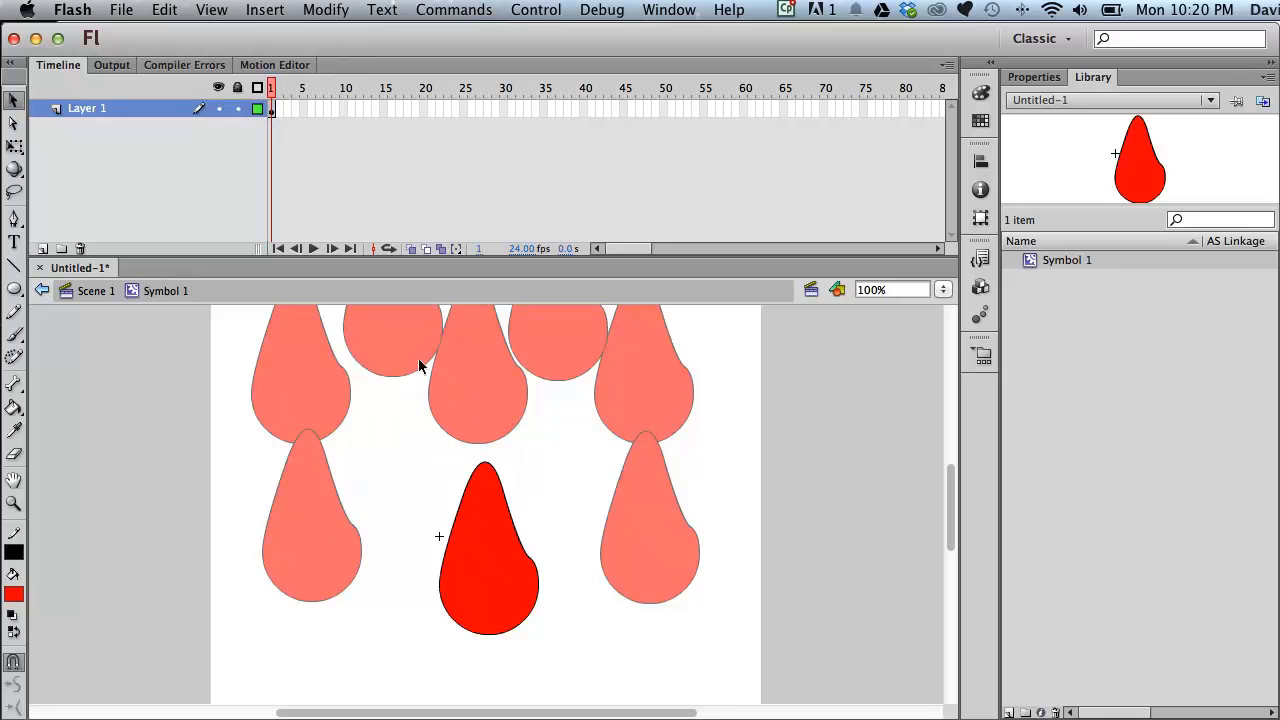
left_click(489, 480)
key("Delete")
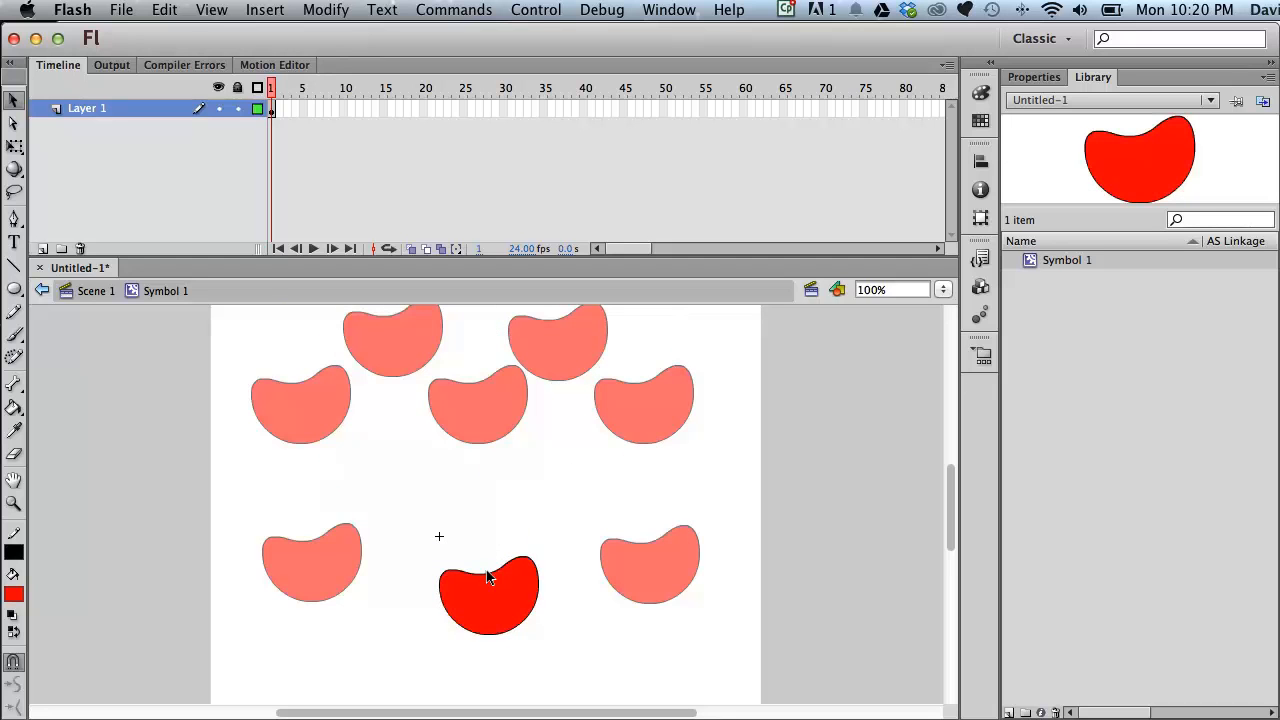
left_click_drag(494, 577, 498, 600)
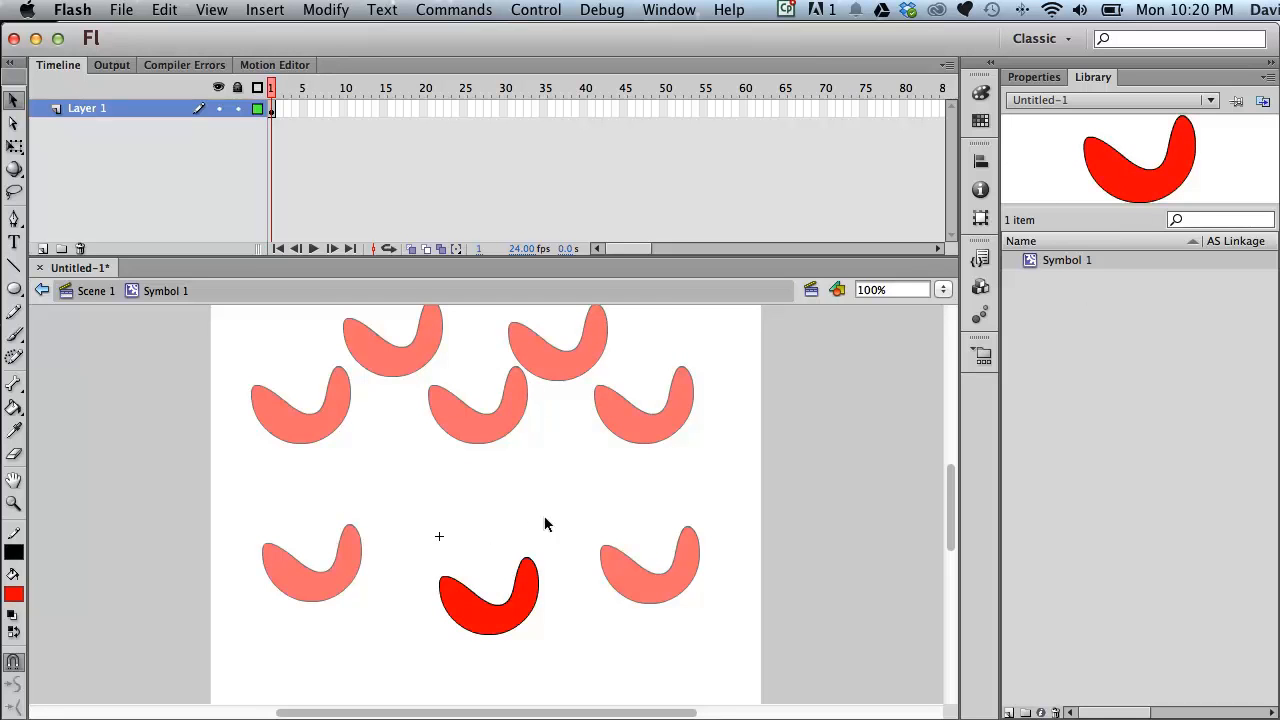
left_click(91, 291)
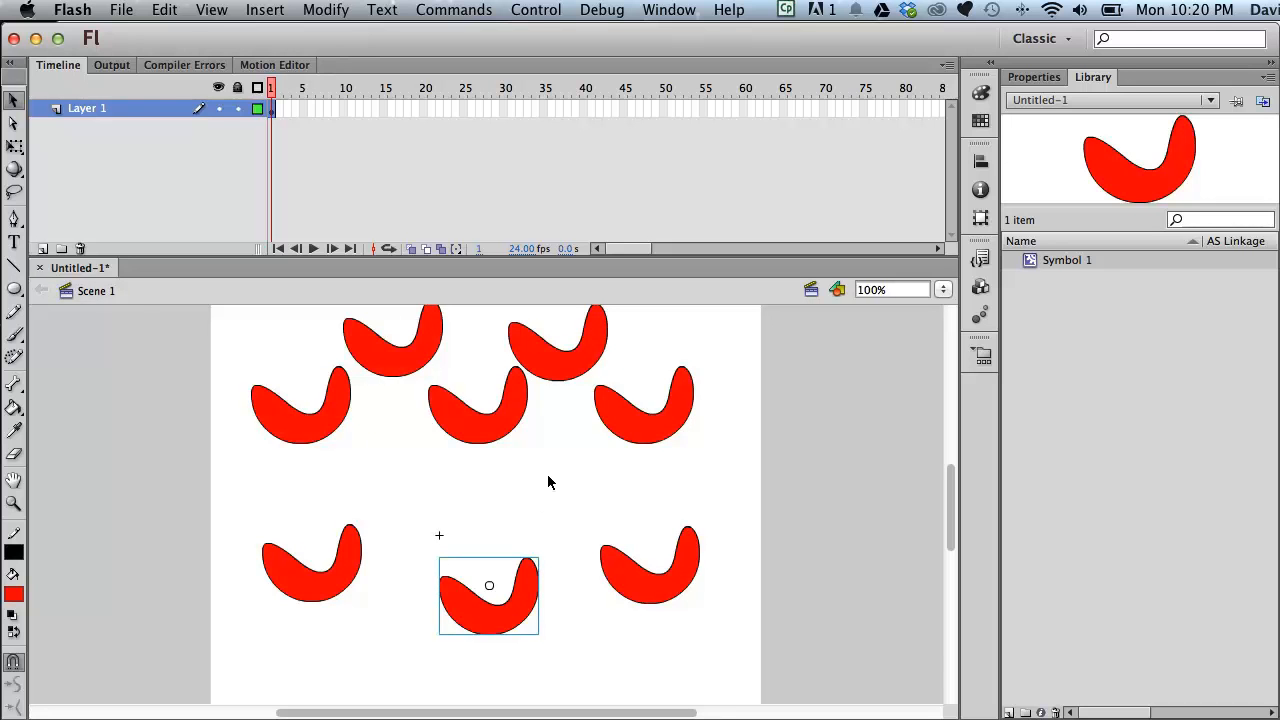
Edit Symbol 1 in place from the top-left instance, pulling it into a rounded teardrop, and return to Scene 1.
double_click(309, 427)
left_click_drag(314, 414, 289, 348)
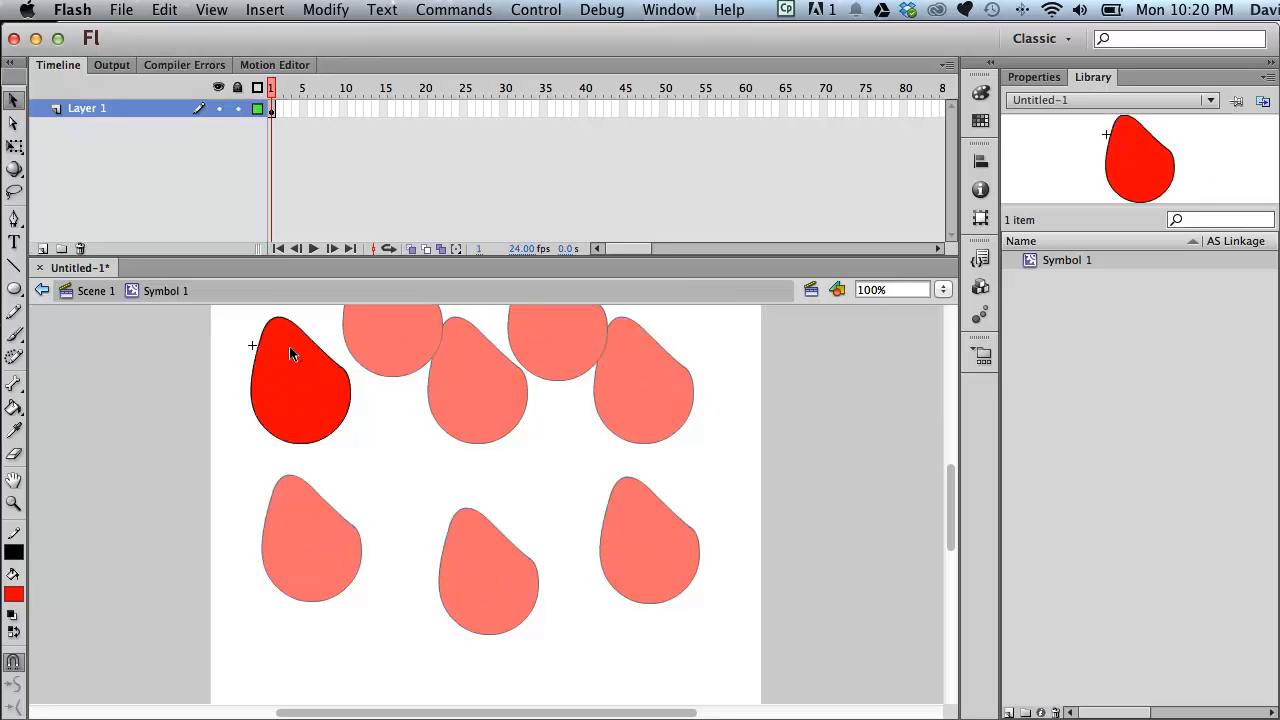
left_click(92, 290)
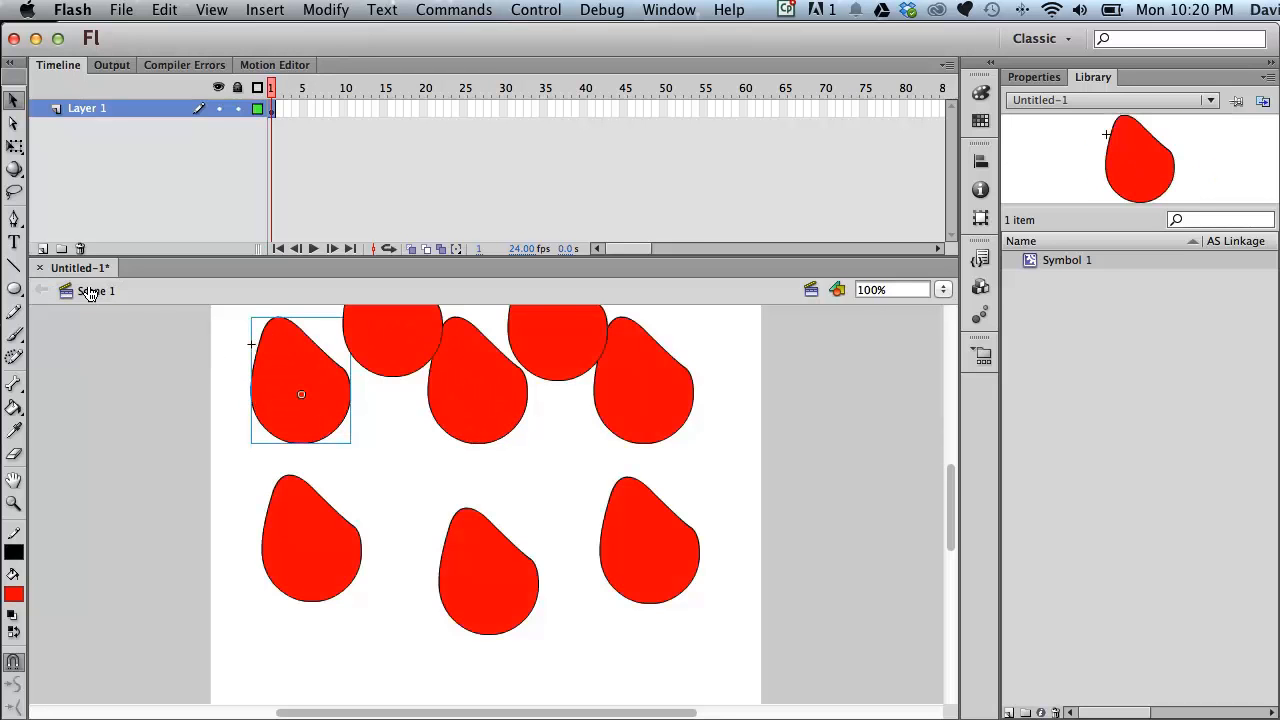